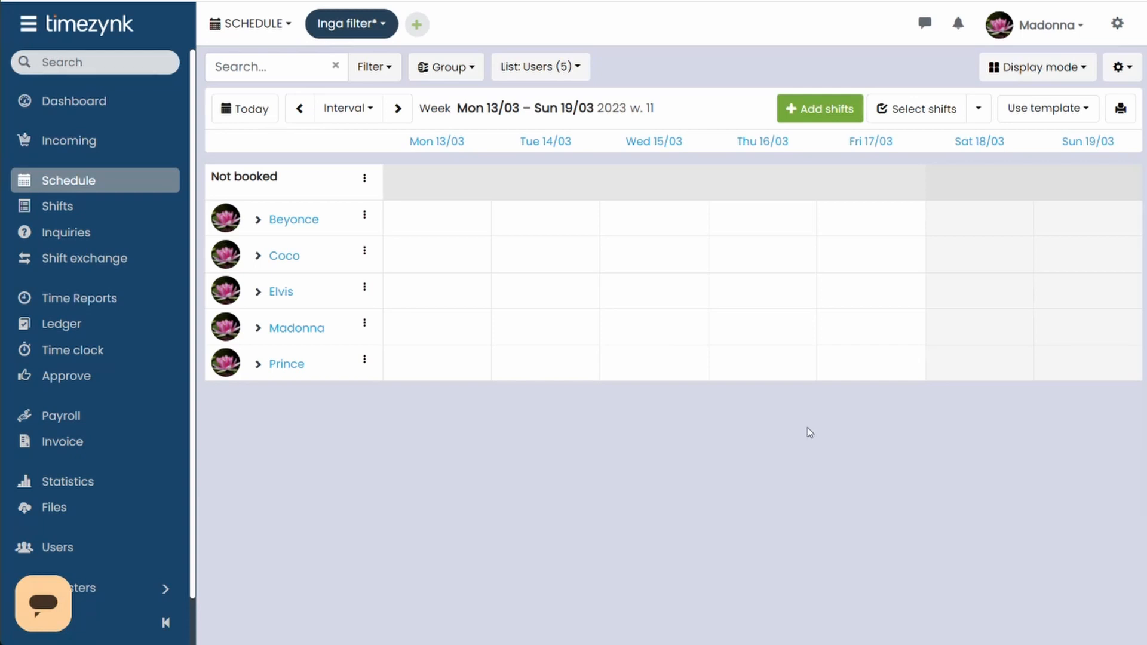
- Roll out a weekly repeating 08:00–16:00 shift for Coco on Tuesdays, Wednesdays and Thursdays from Tue 14/03 2023 to Sun 2/04 2023
click(560, 253)
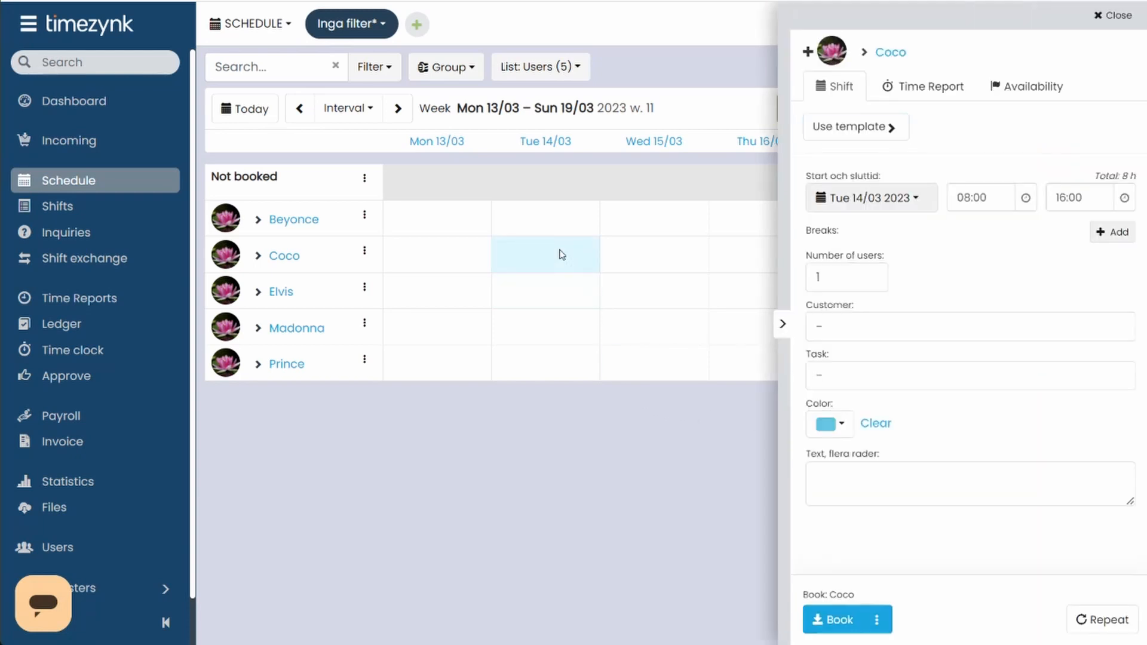
click(1102, 621)
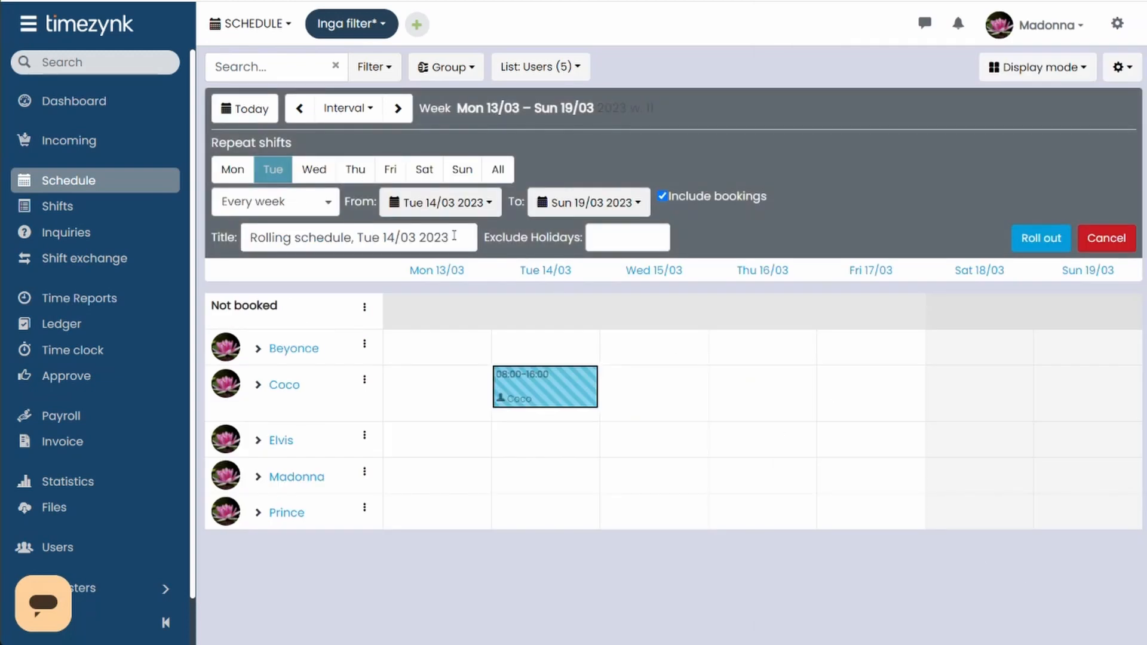
click(315, 171)
click(356, 170)
click(596, 204)
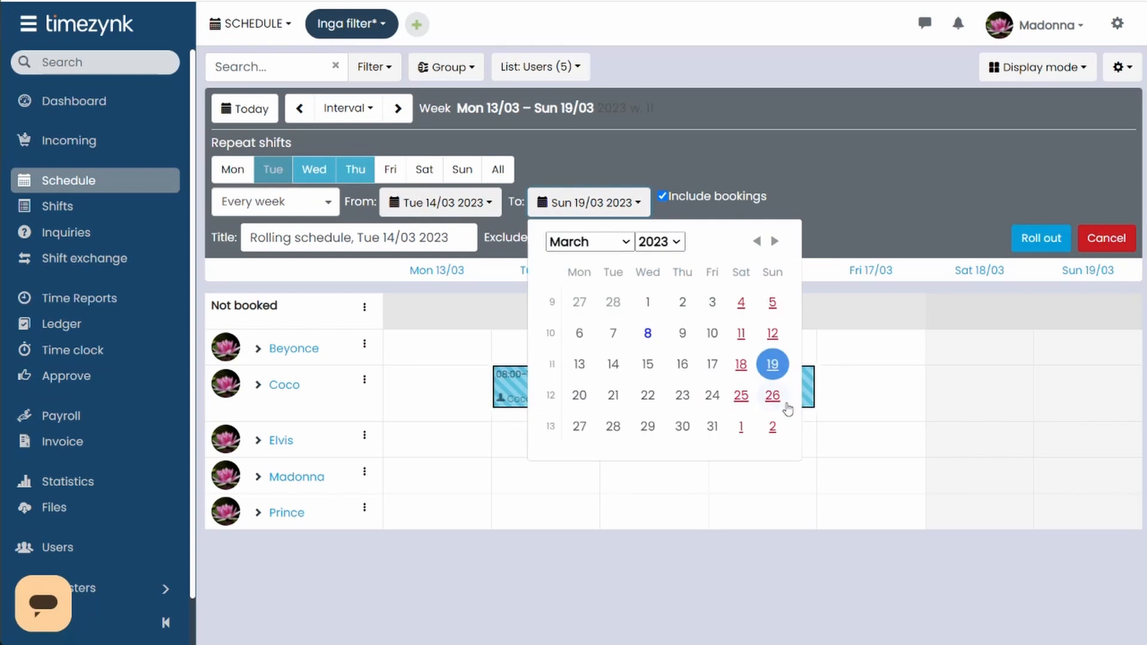
click(772, 426)
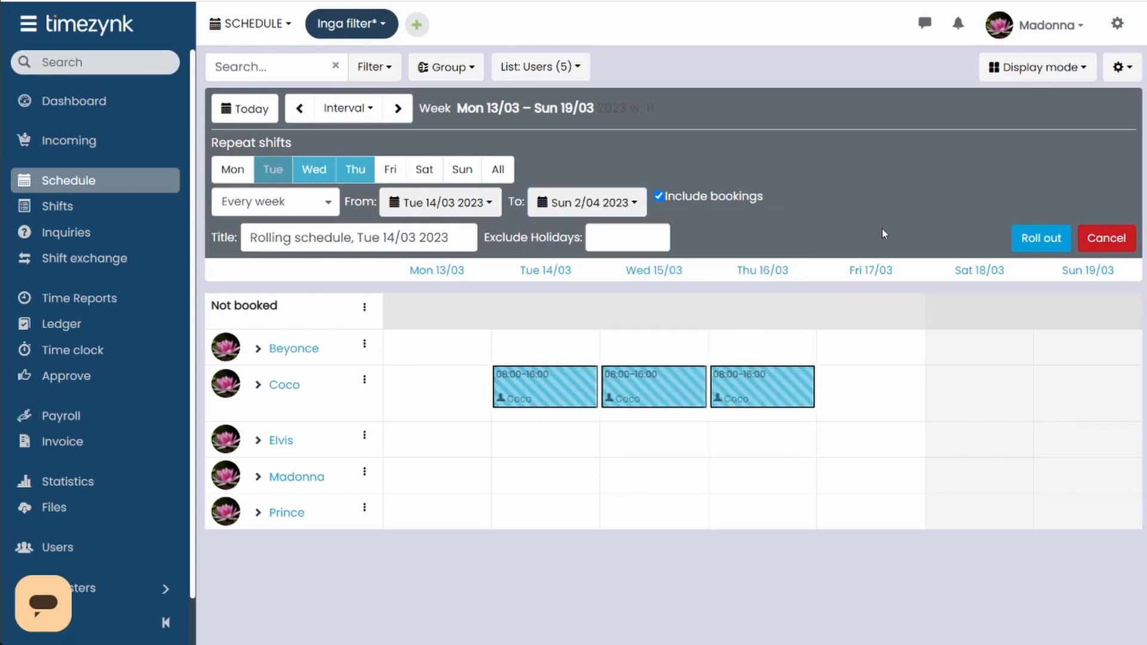
click(1042, 239)
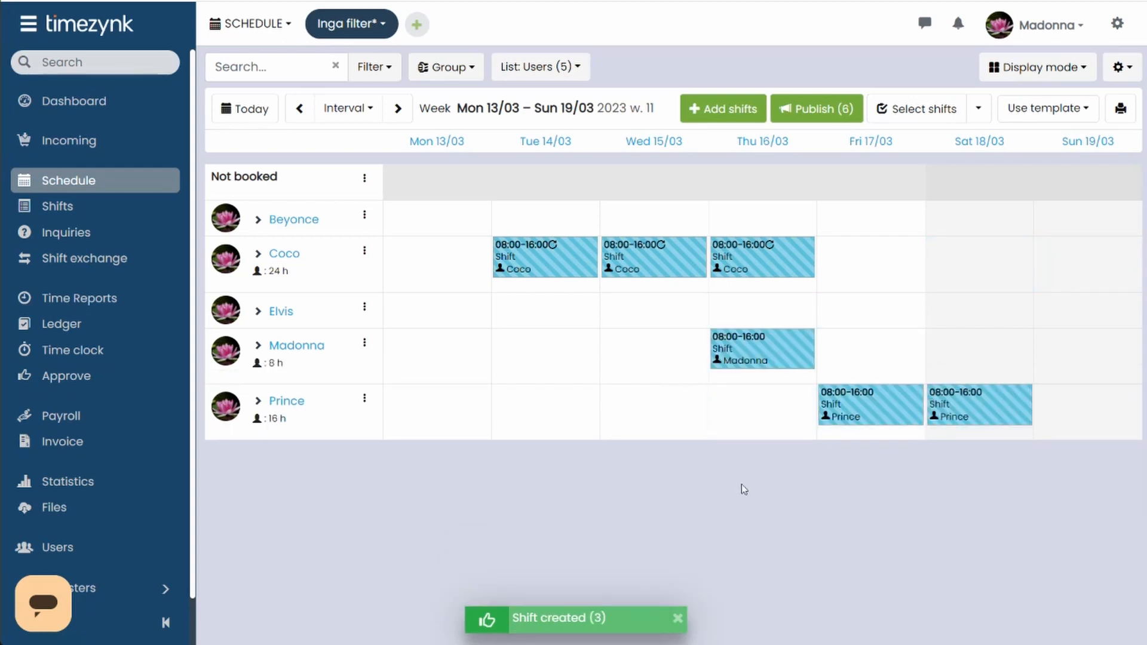
- Repeat Madonna's Thursday shift and Prince's Friday and Saturday shifts together every week until Sun 26/03 2023
click(711, 350)
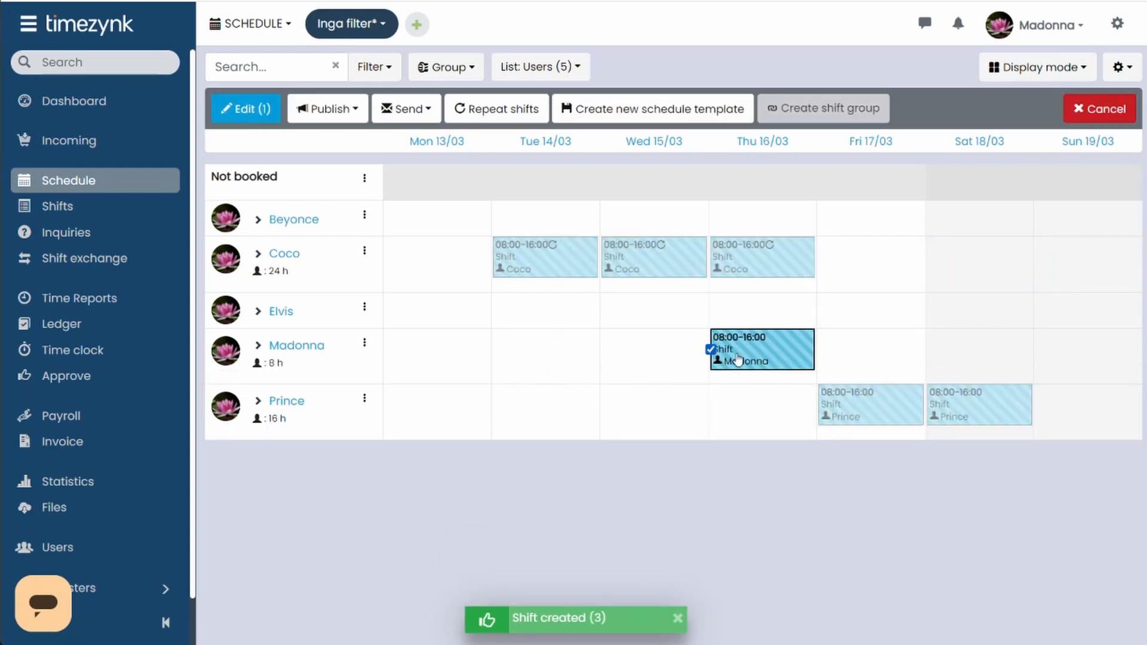
click(825, 407)
click(930, 407)
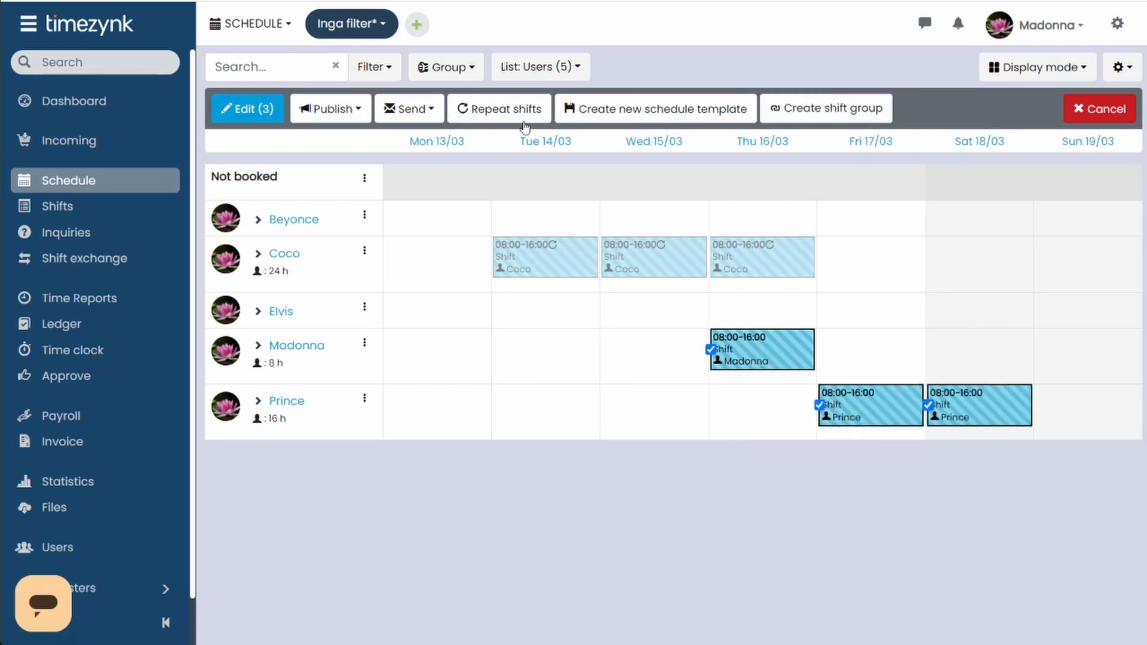
click(511, 110)
click(647, 159)
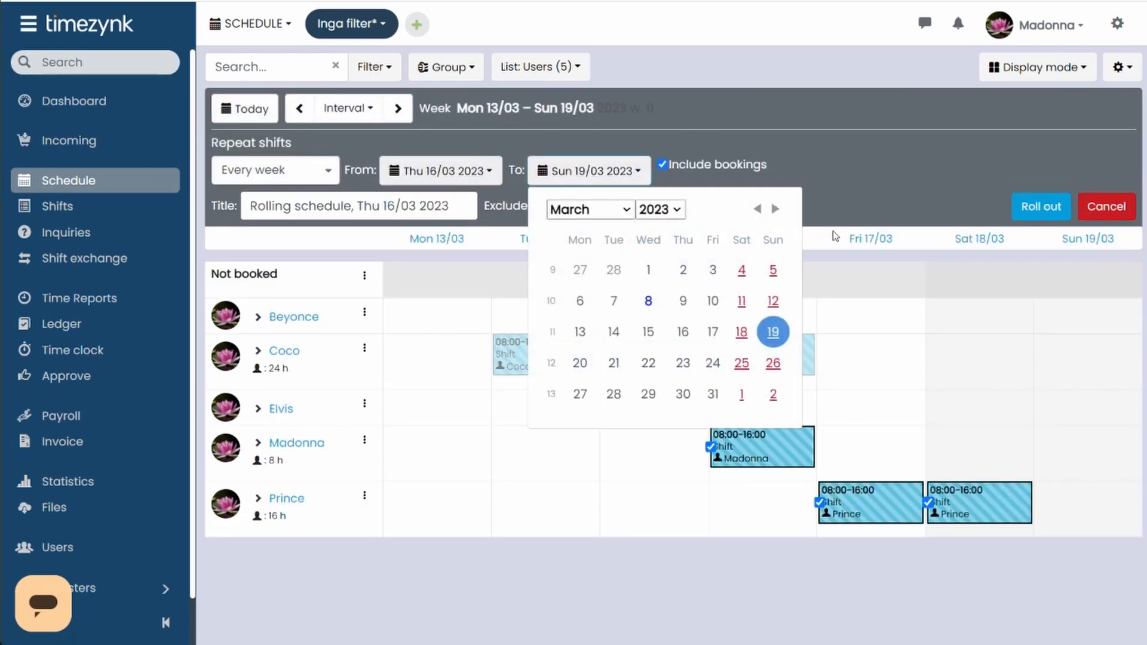
click(774, 362)
click(1031, 209)
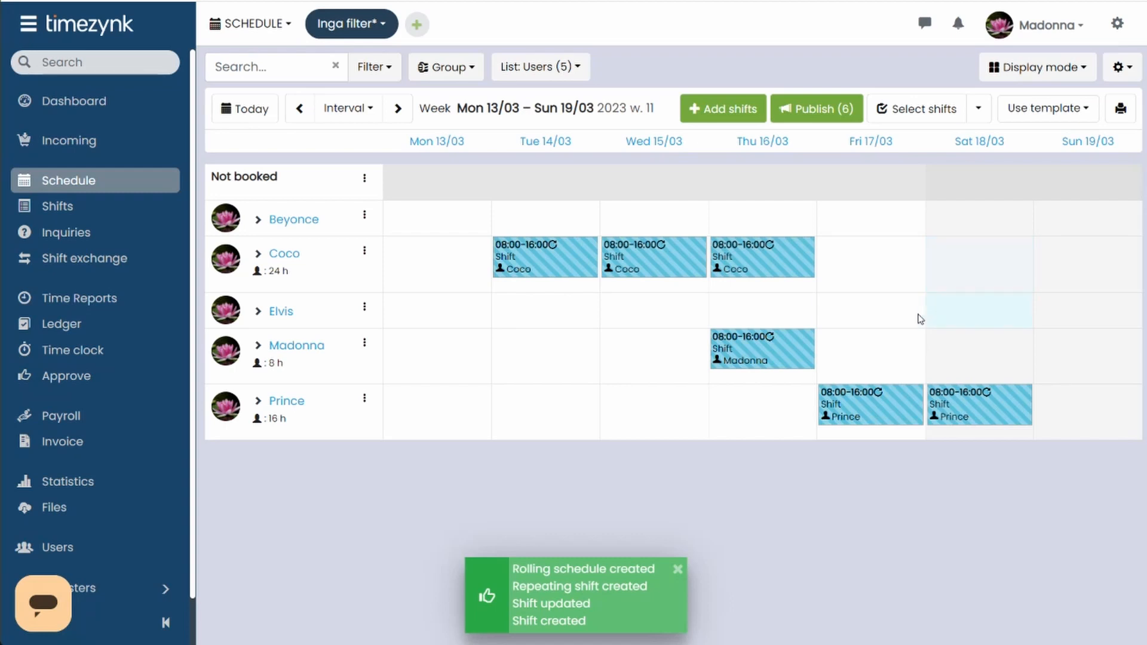
- Examine the repetition details and the options for applying changes on Madonna's Thursday 16/03 shift
click(762, 351)
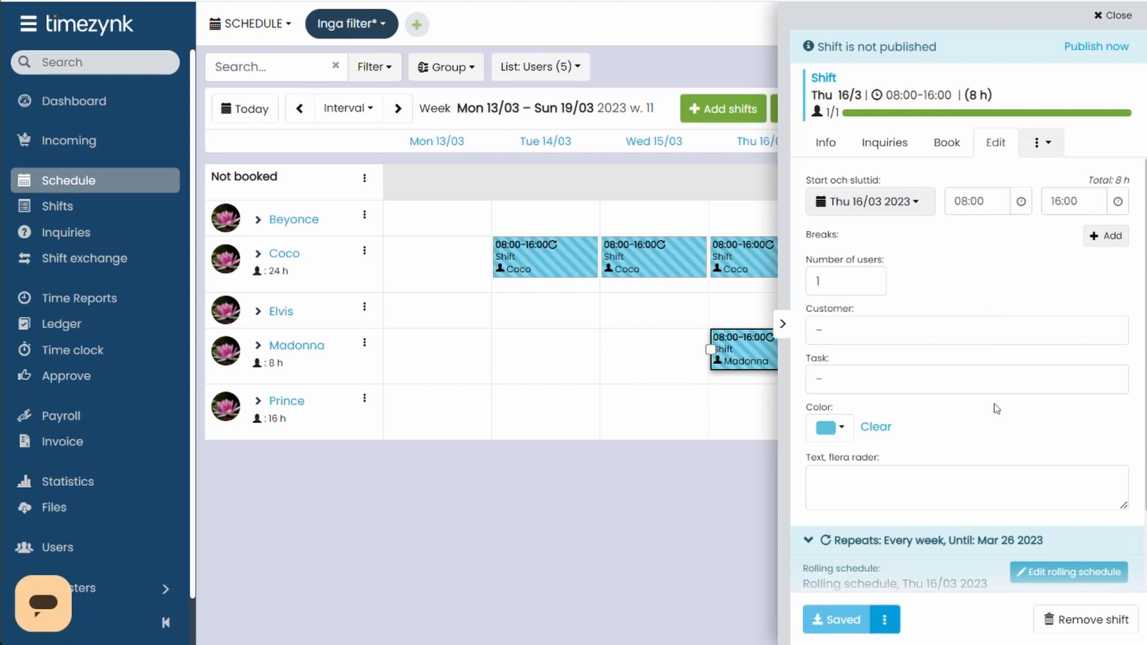
scroll(999, 410, down, 2)
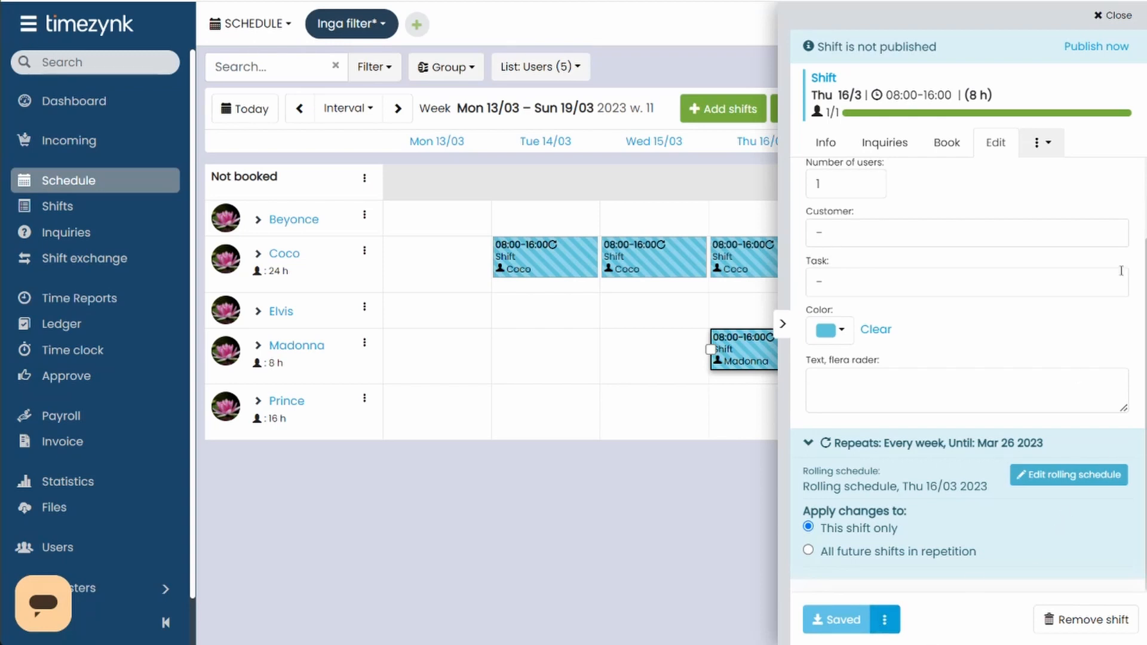
click(1113, 16)
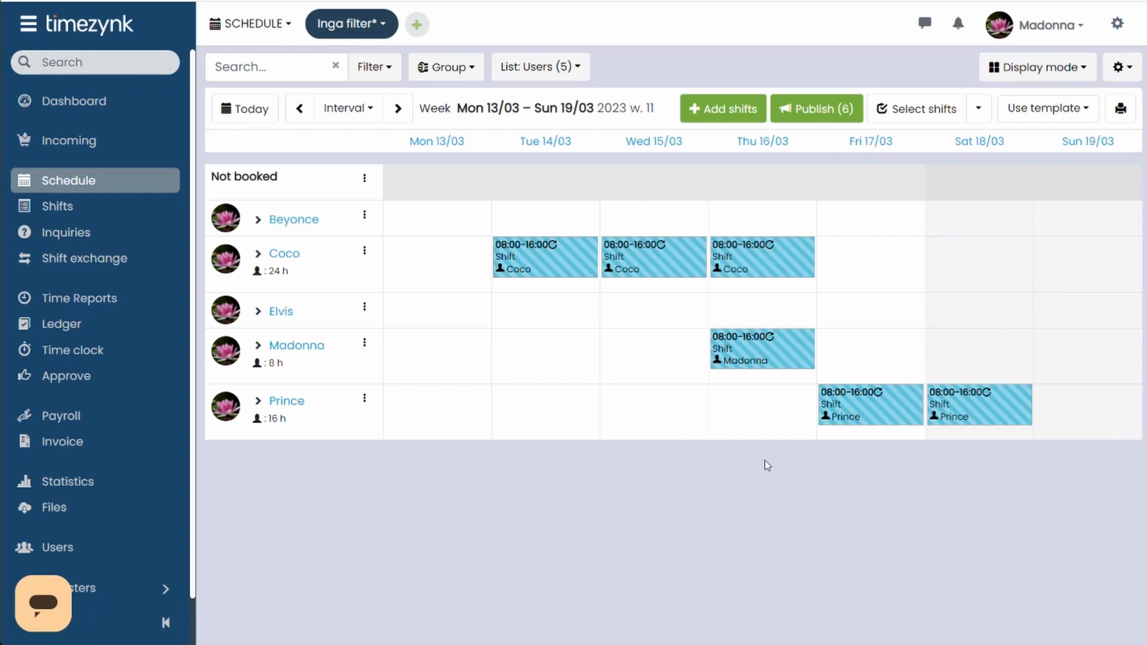
- Open the rolling schedule of Madonna's Thursday shift for editing, examine its extension date and removal options, and leave without updating
right_click(764, 348)
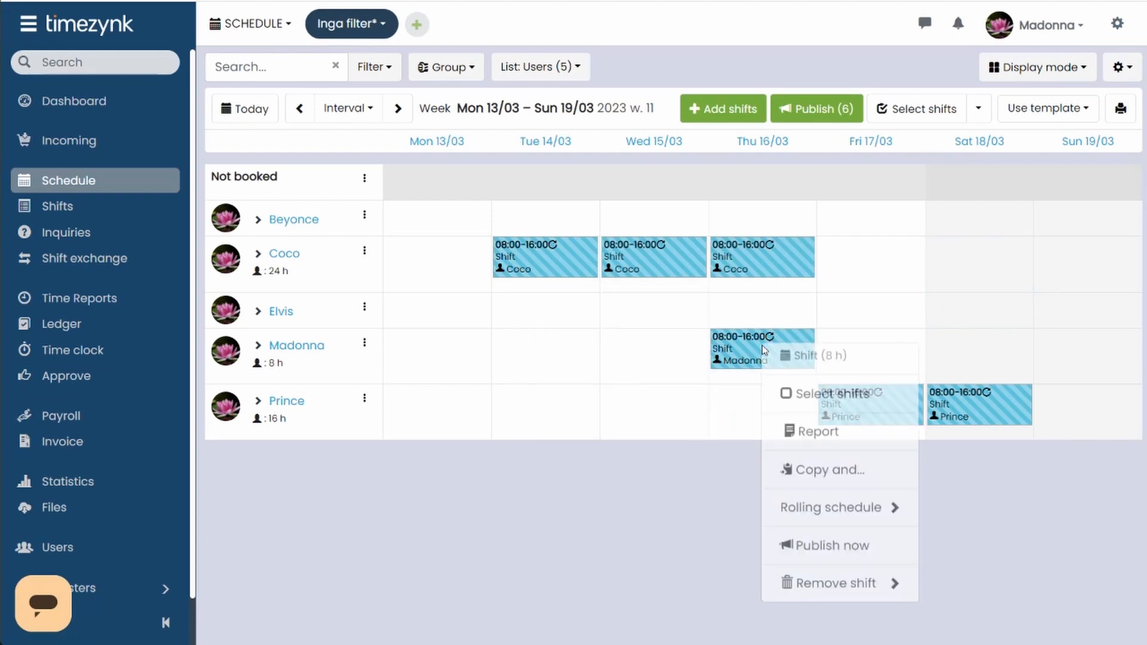
click(856, 515)
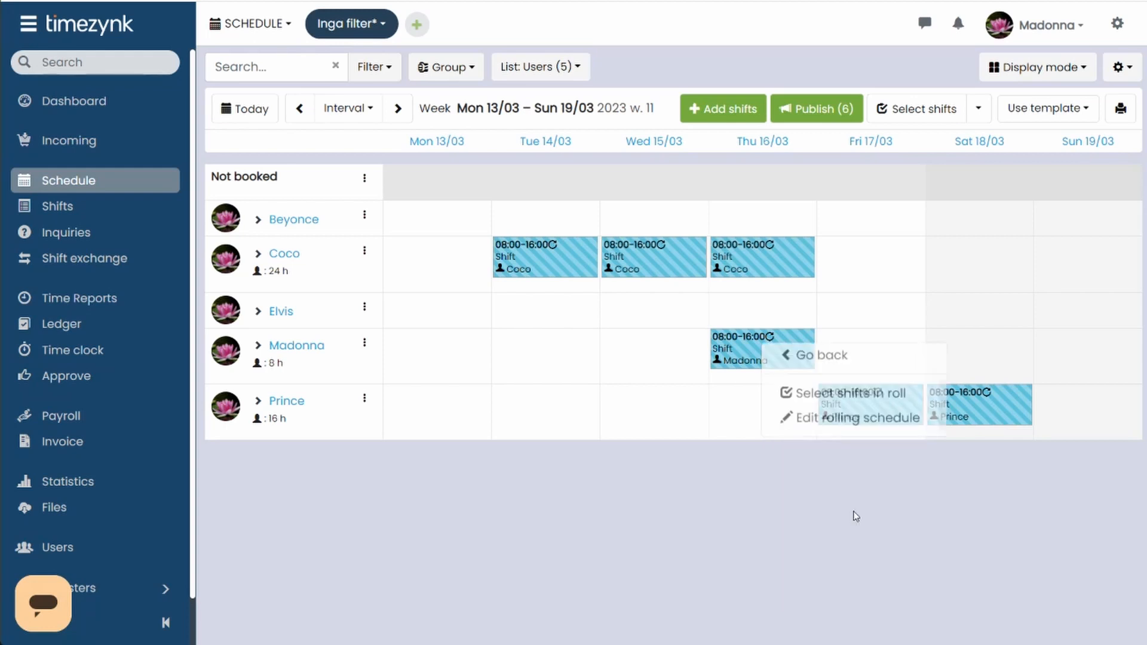
click(828, 425)
scroll(829, 426, down, 1)
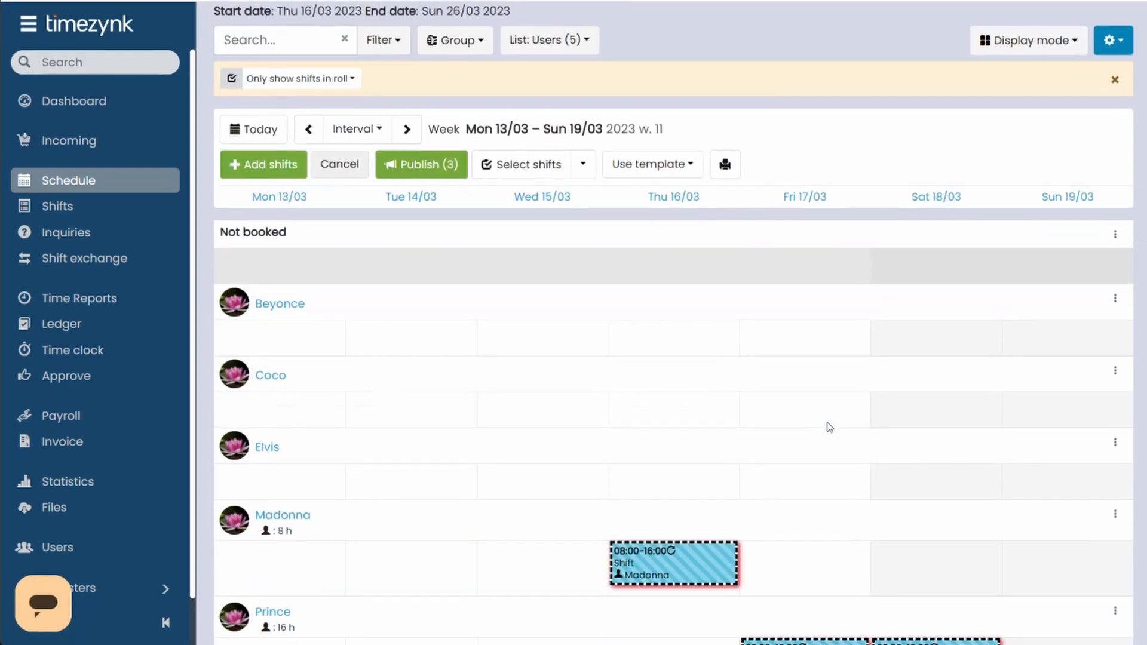
scroll(830, 427, down, 5)
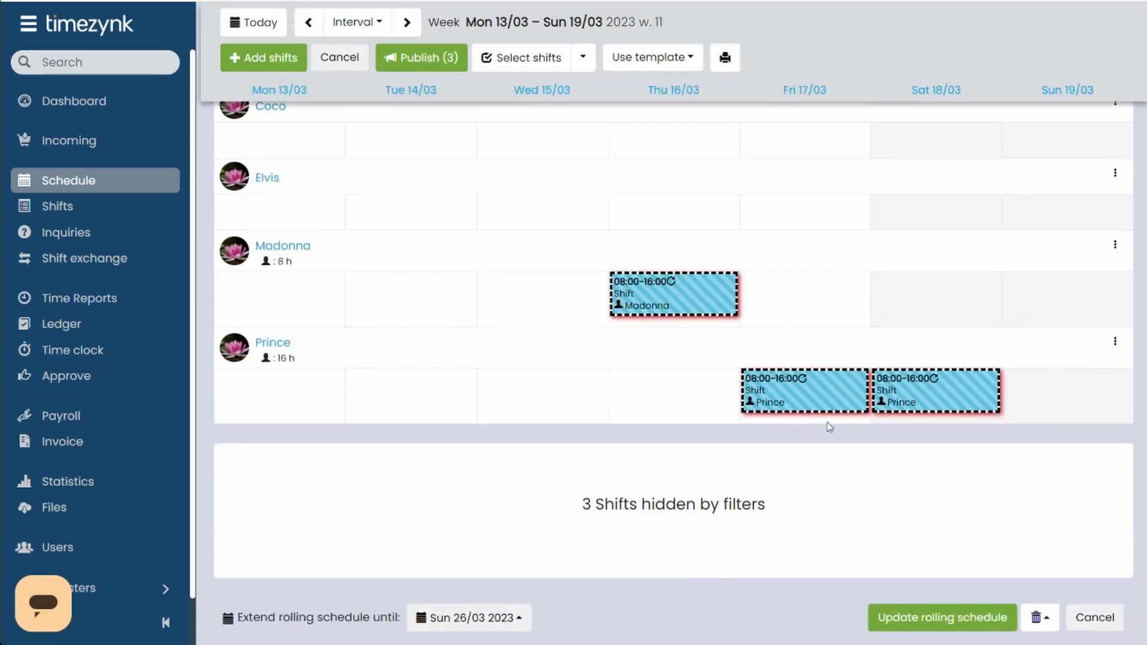
scroll(829, 427, down, 1)
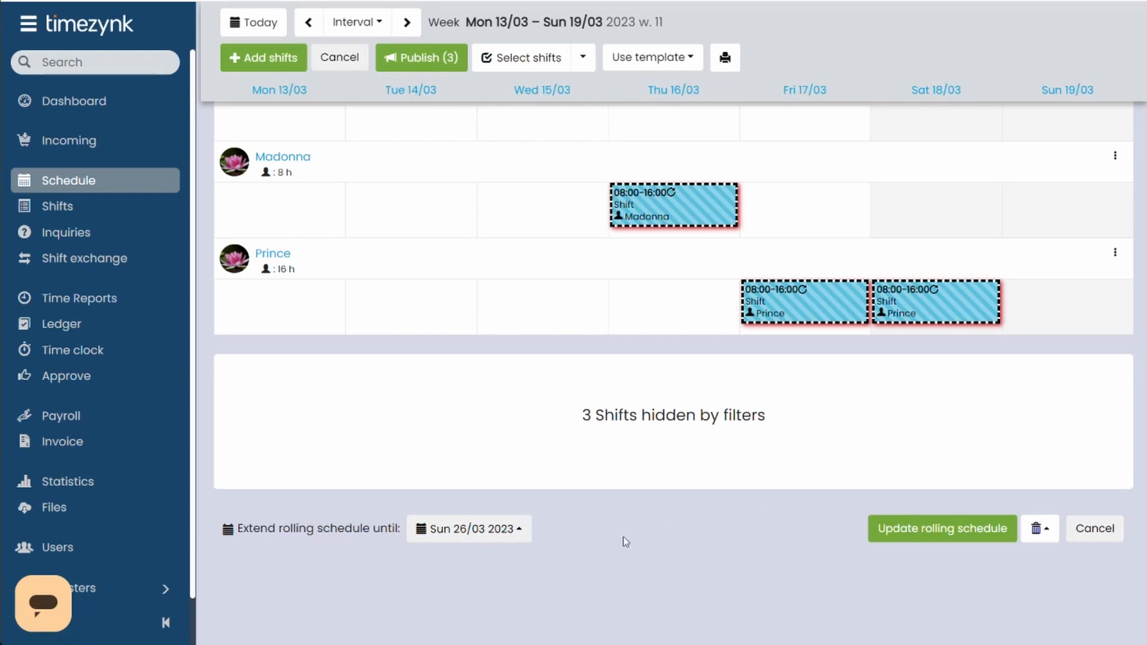
click(511, 535)
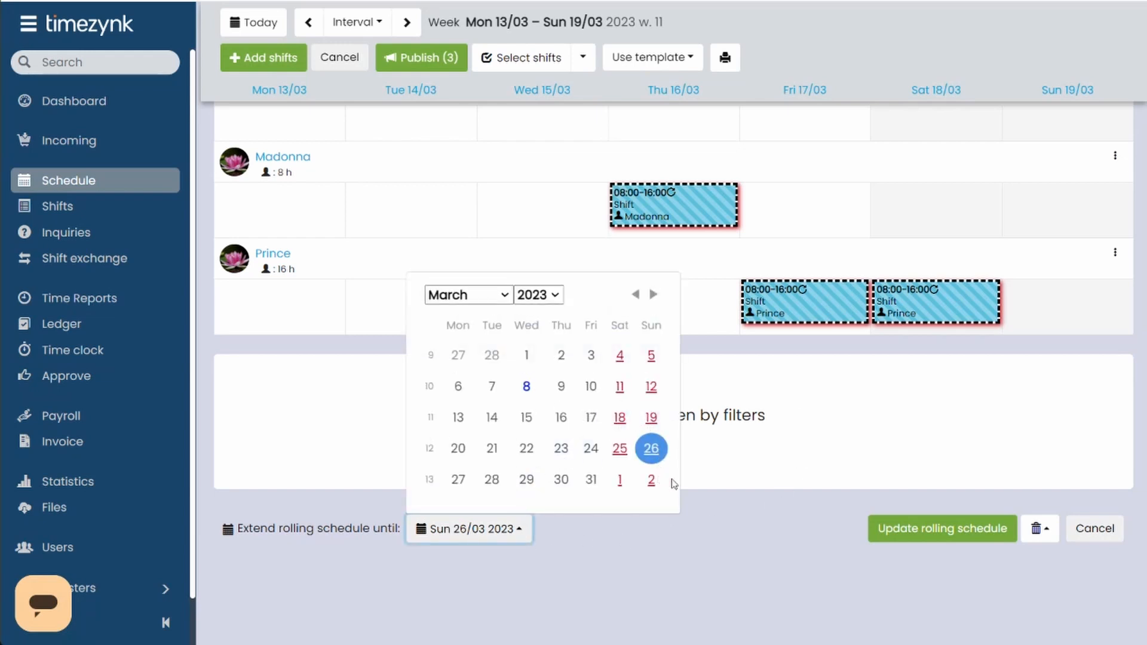
click(710, 497)
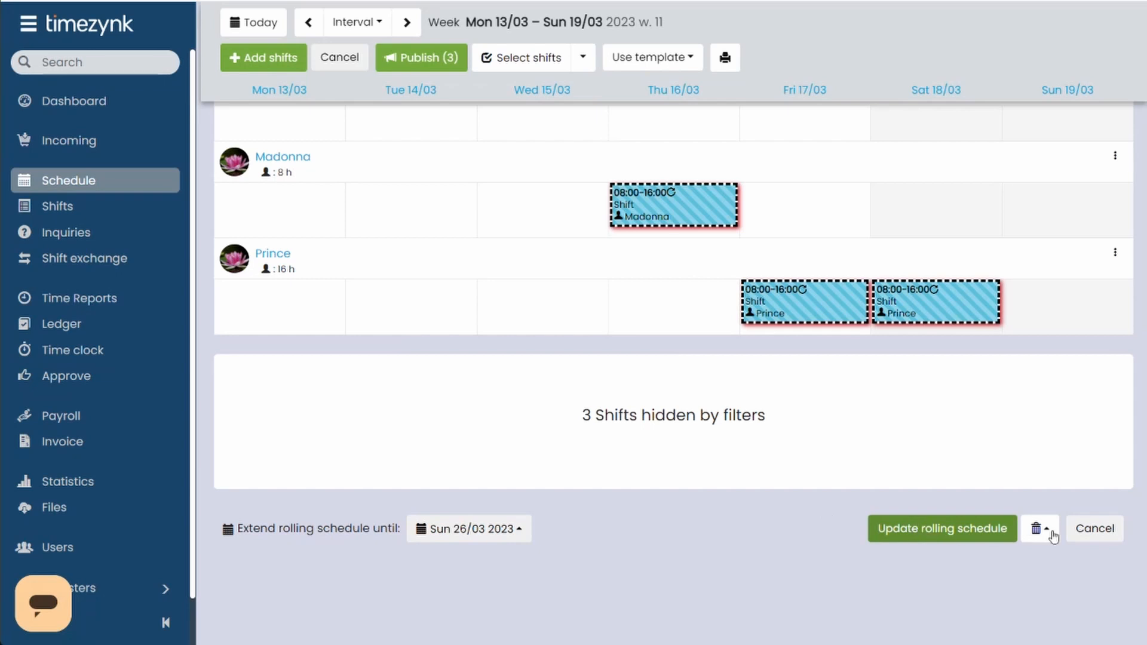
click(1090, 531)
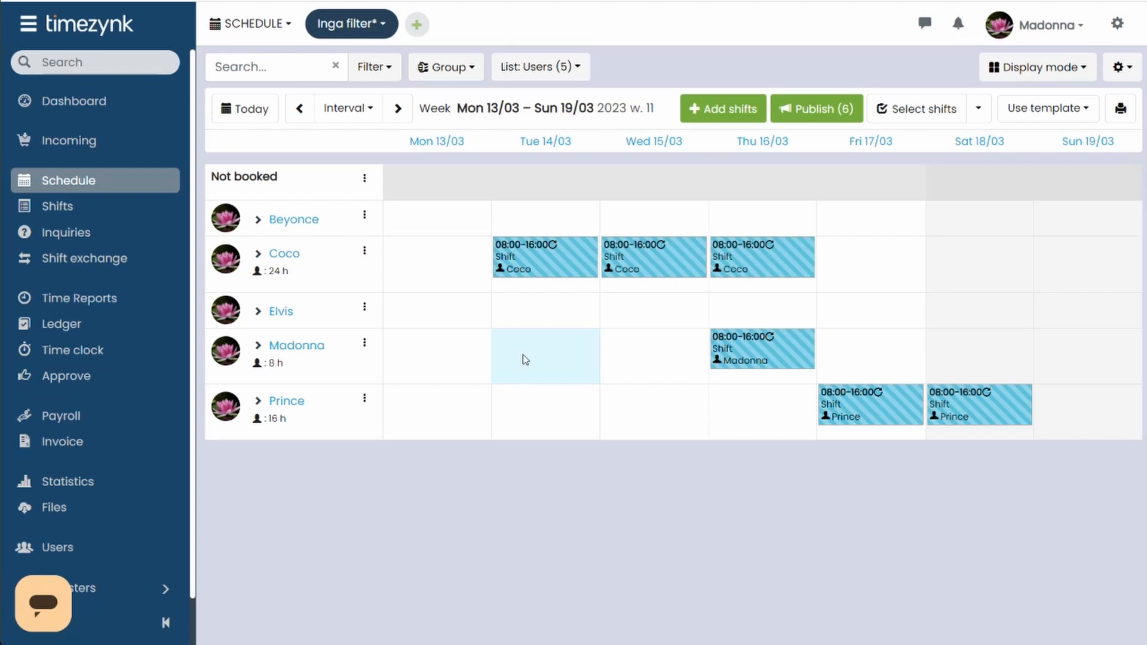
- Book Elvis on a shift from 08:00 to 12:00 on Fri 17/03 2023
click(856, 314)
click(1076, 198)
key(BackSpace)
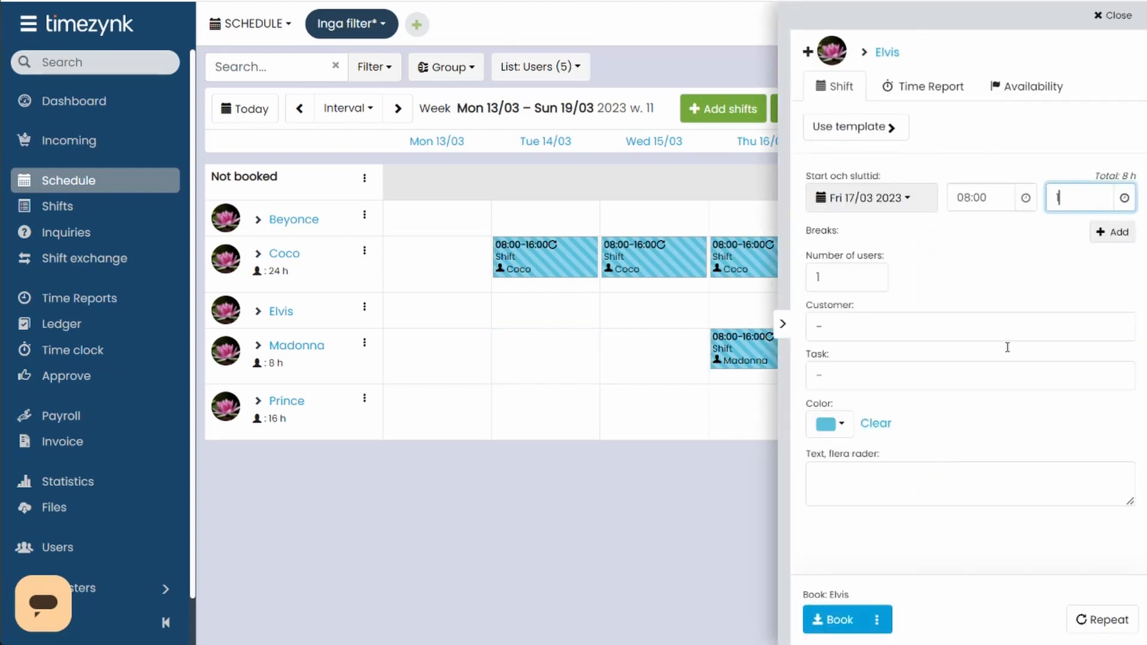
text(12)
click(835, 621)
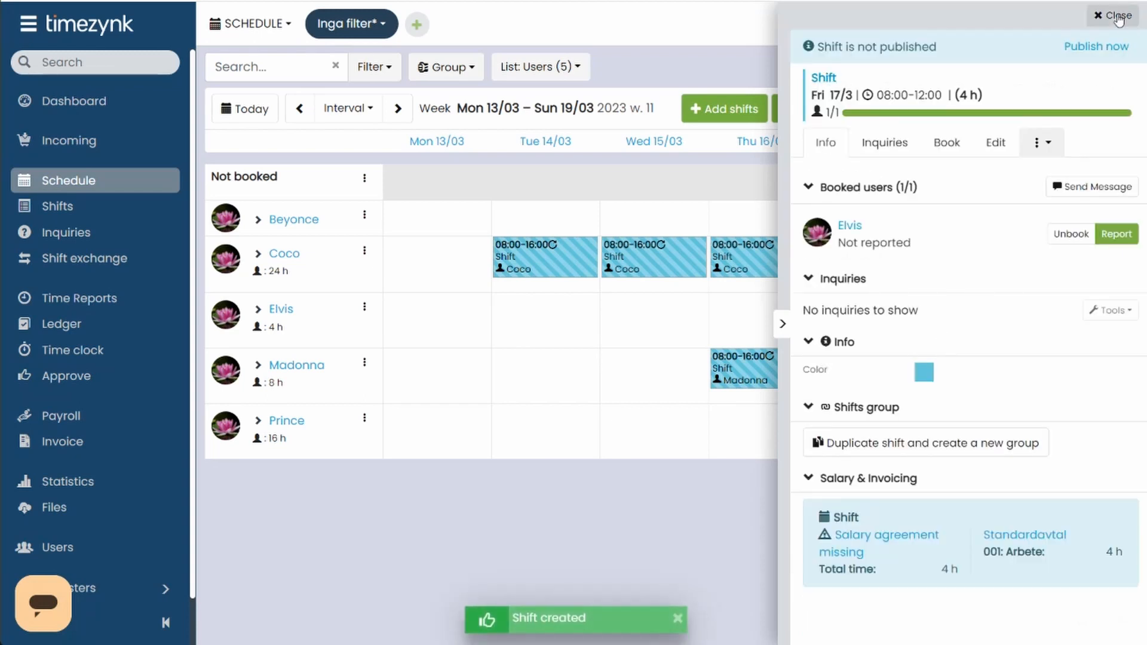
- Book Elvis on a shift from 08:00 to 17:00 on Sat 18/03 2023
click(996, 312)
click(1055, 200)
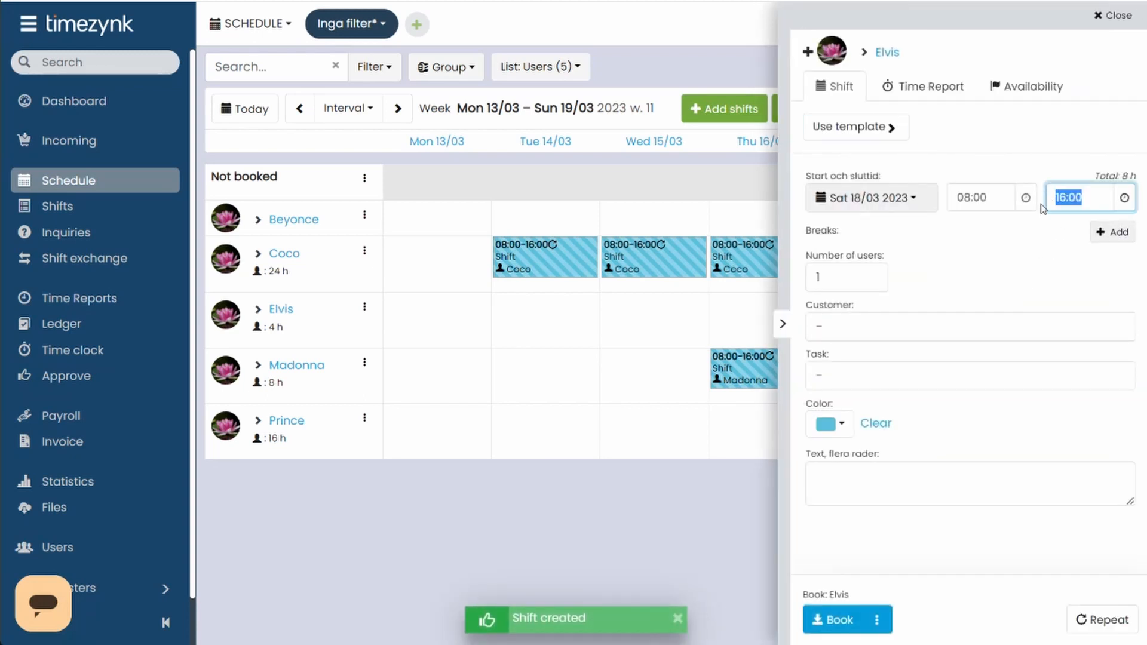
text(17)
click(834, 619)
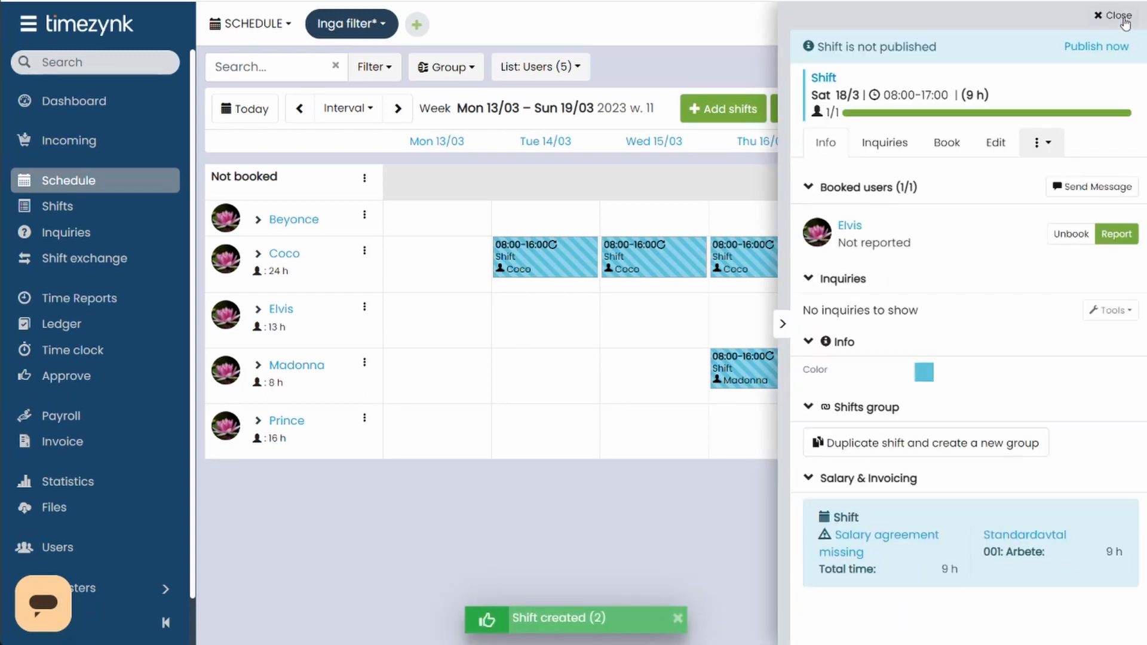
- Book Elvis on a shift from 08:00 to 15:00 on Sun 19/03 2023 and close the shift details
click(1075, 320)
click(1056, 198)
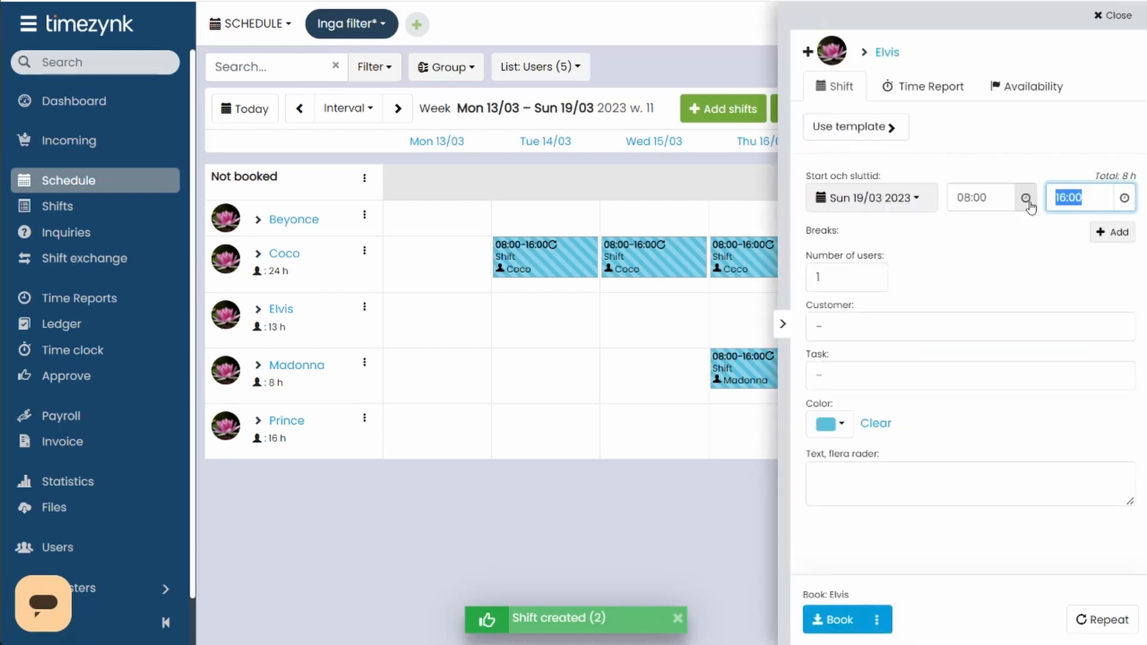
text(15)
click(835, 619)
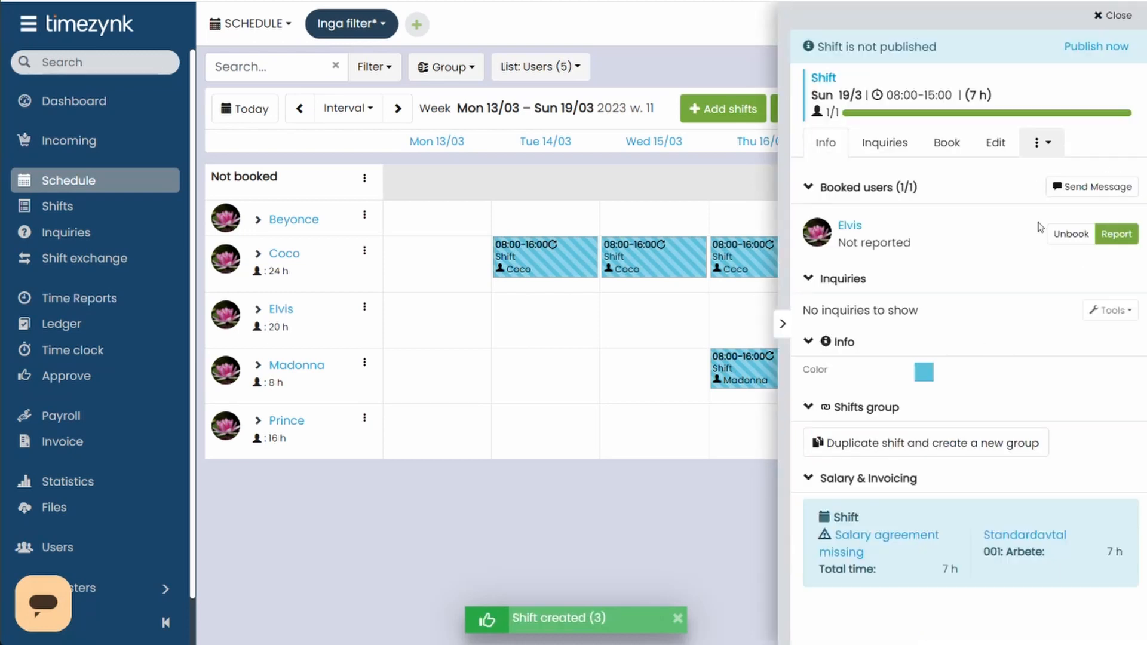
click(1109, 14)
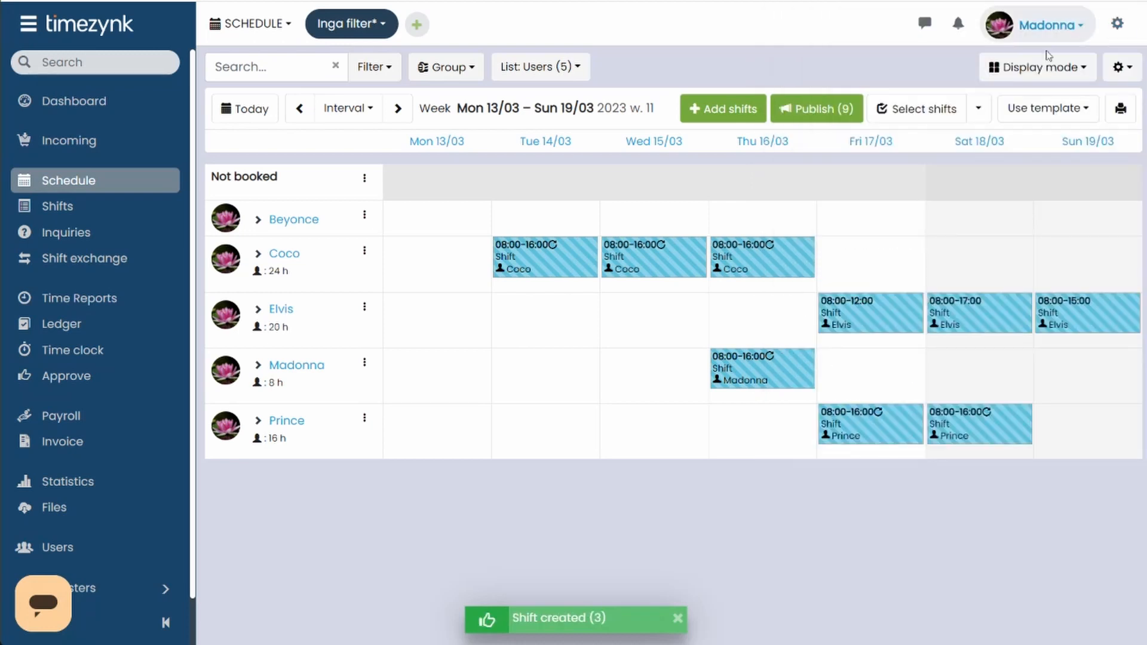
- Save Elvis's Friday, Saturday and Sunday shifts as a schedule template titled "Type A" and clear the shift selection
click(819, 313)
click(928, 312)
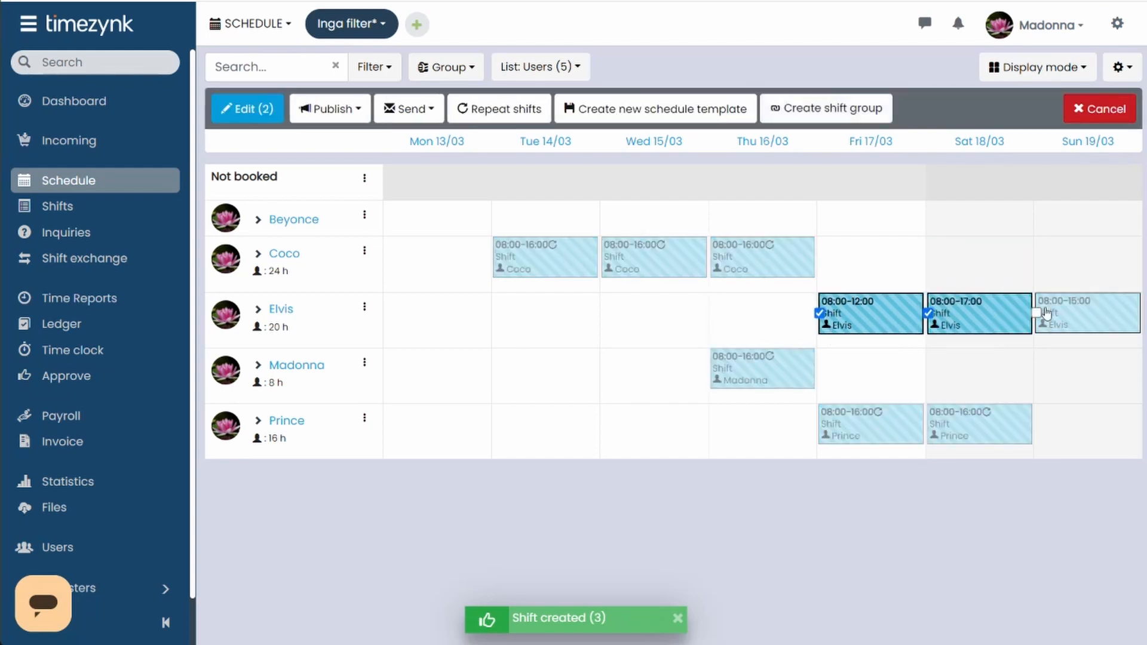
click(1037, 312)
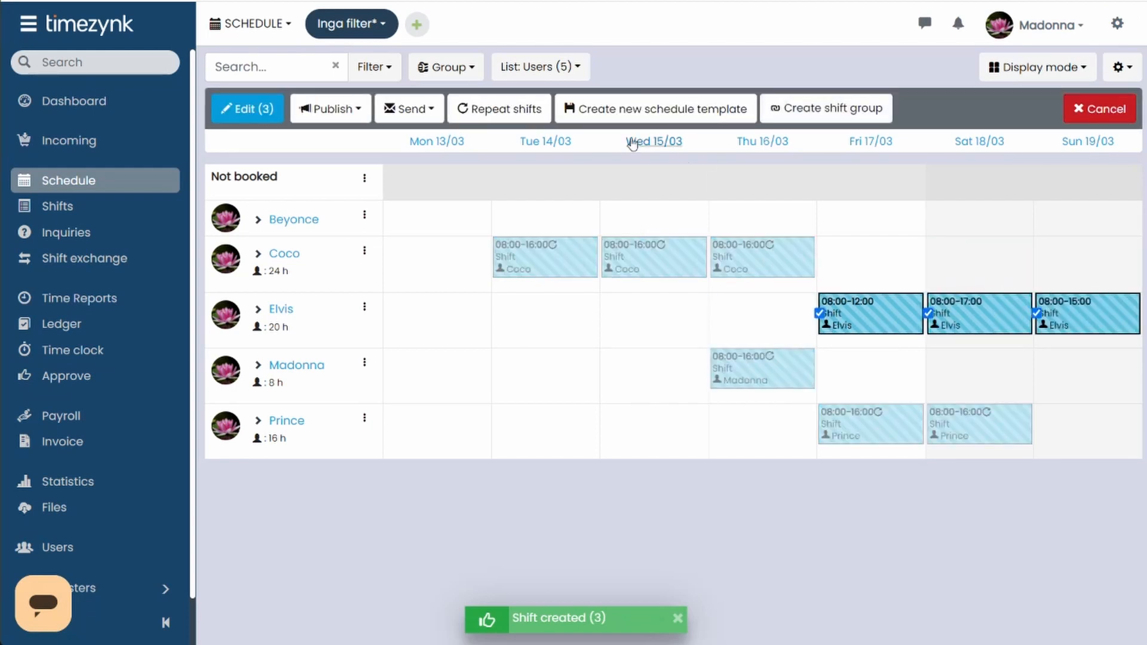
click(580, 110)
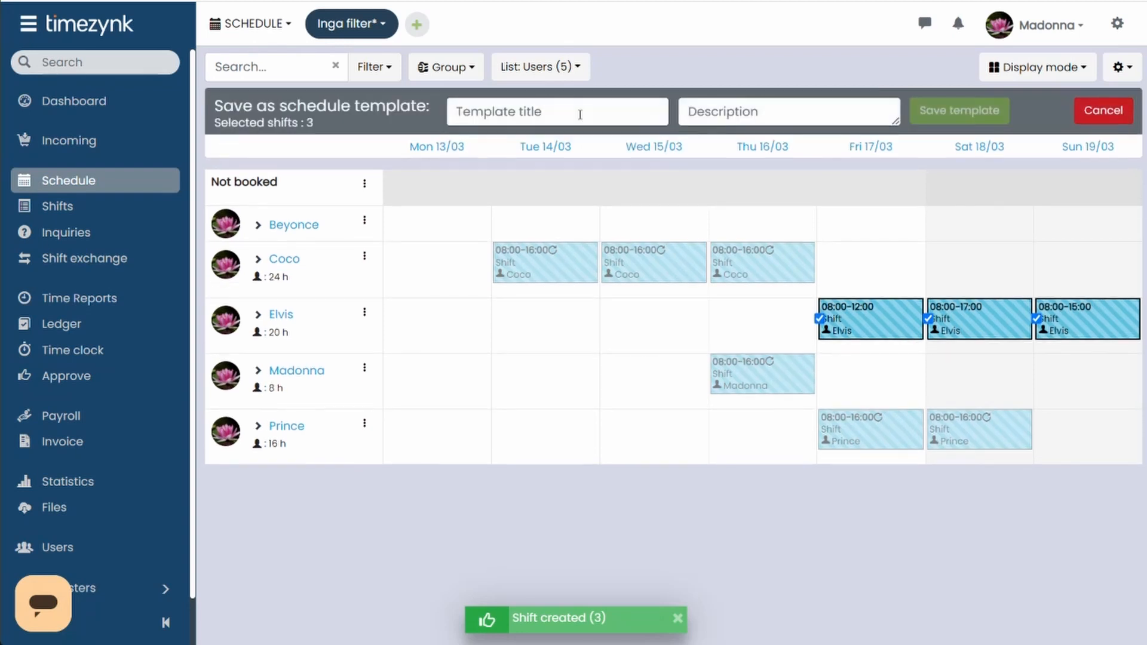
click(580, 115)
text(Type A)
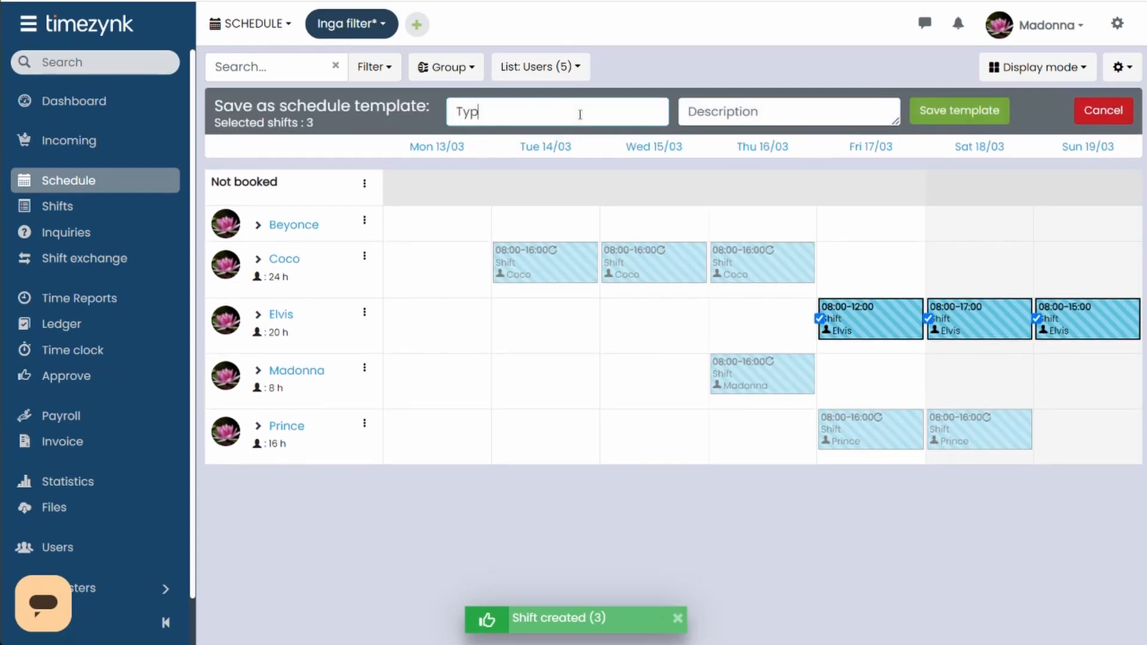
click(953, 113)
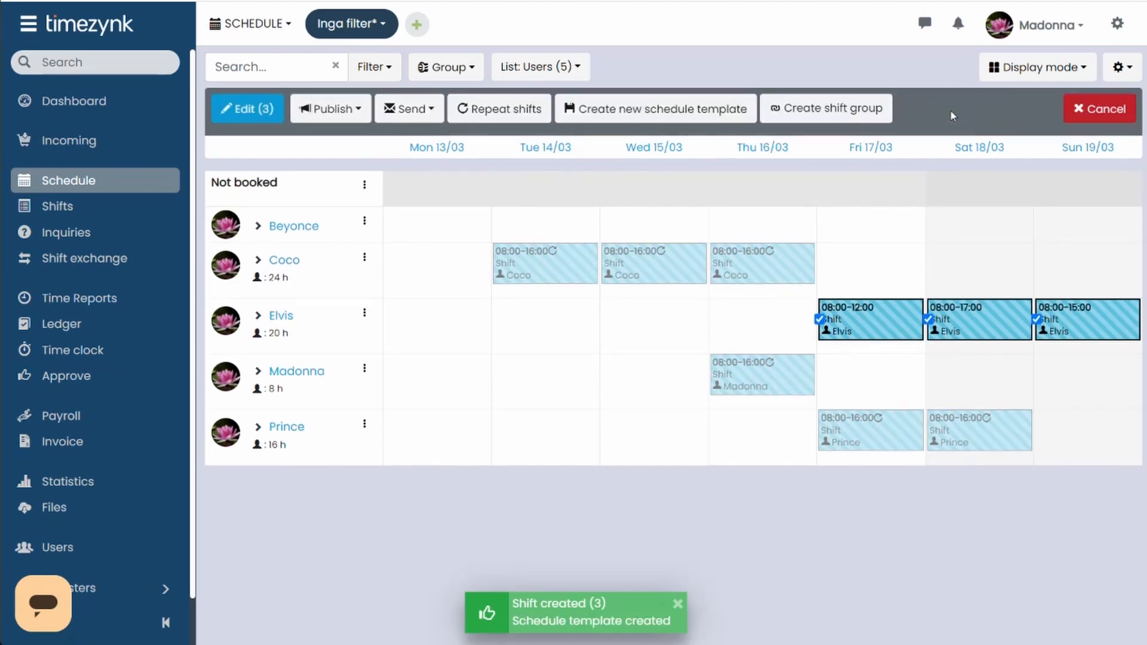
click(1079, 110)
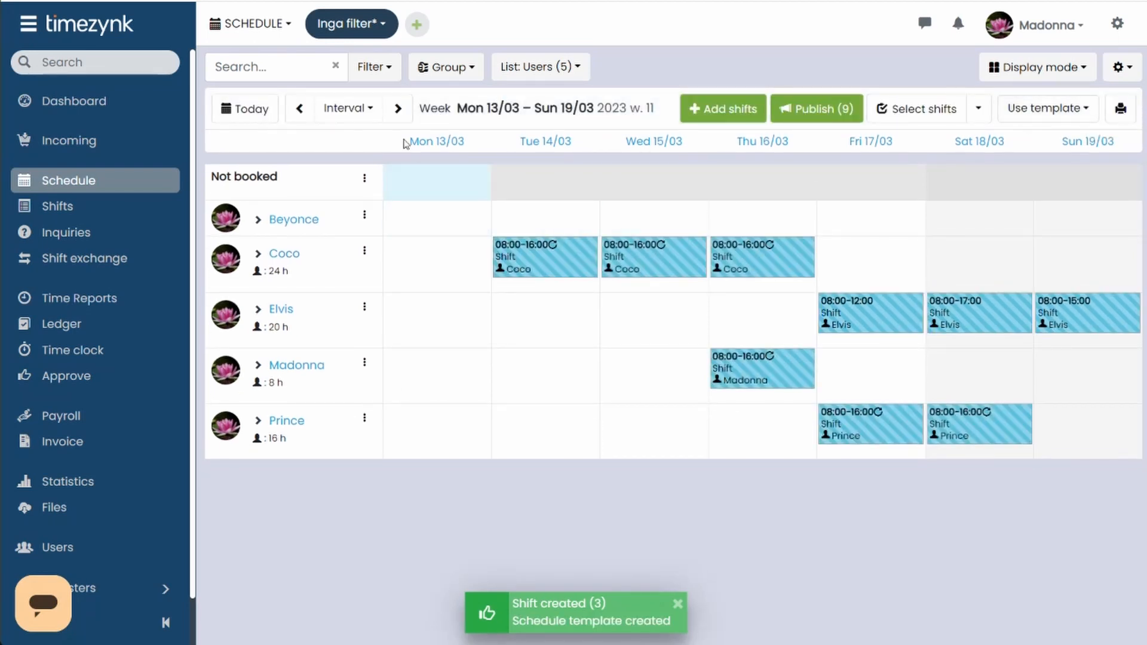
- Roll out the "Type A" template with bookings in the week of 20/03–26/03, starting Mon 20/03 2023
click(398, 110)
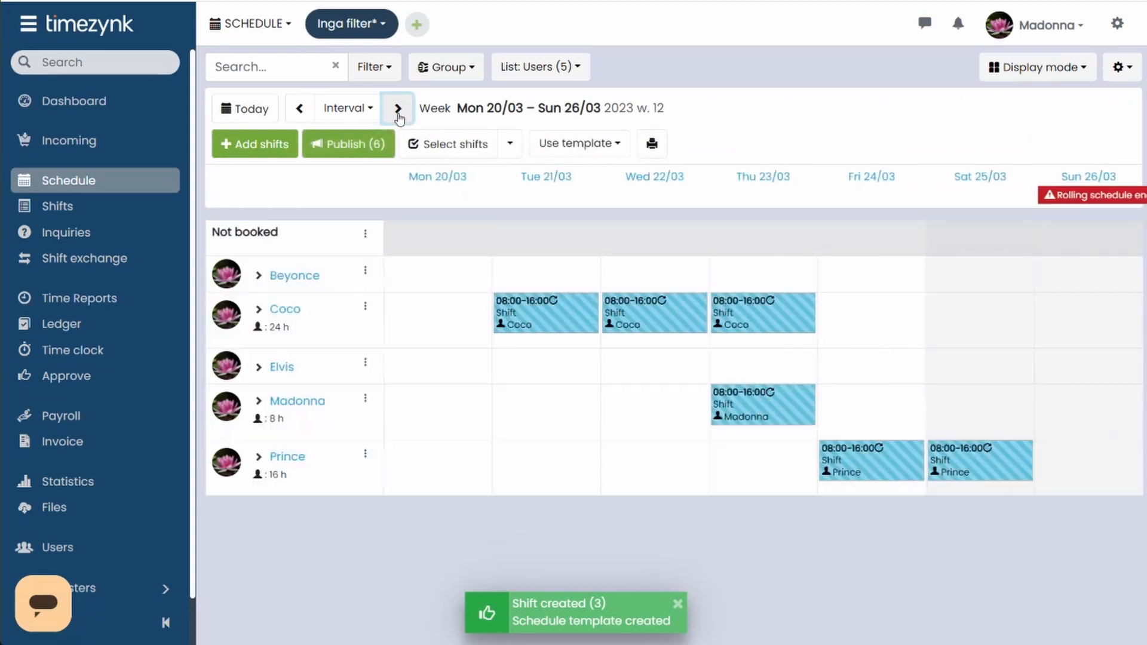
click(618, 149)
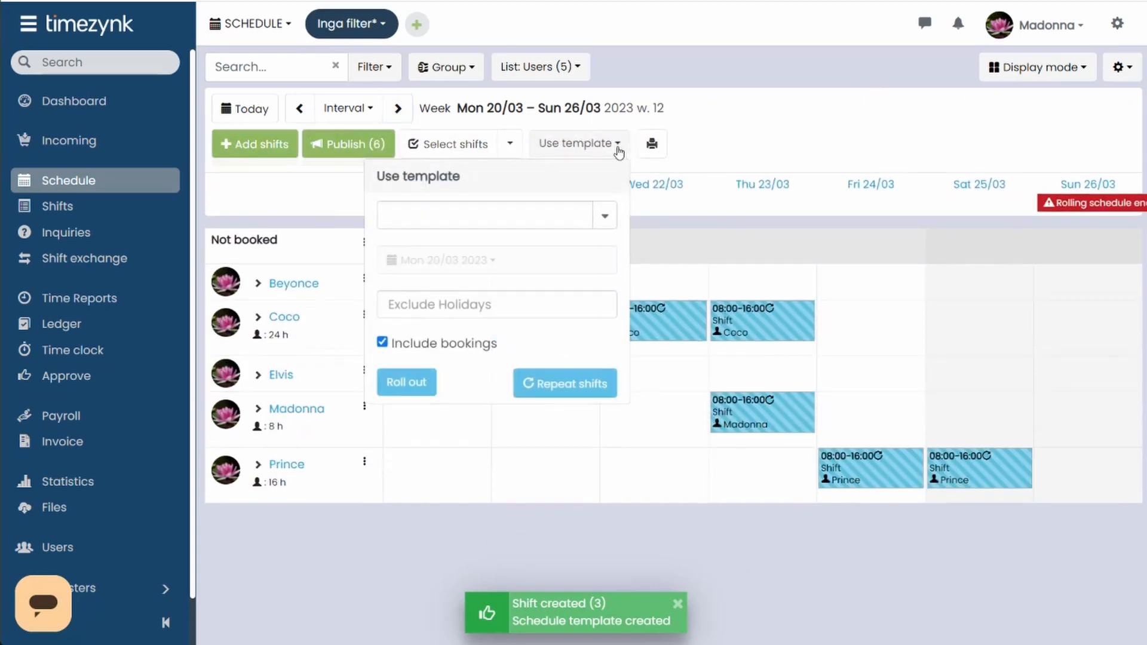
click(618, 149)
click(617, 146)
click(608, 214)
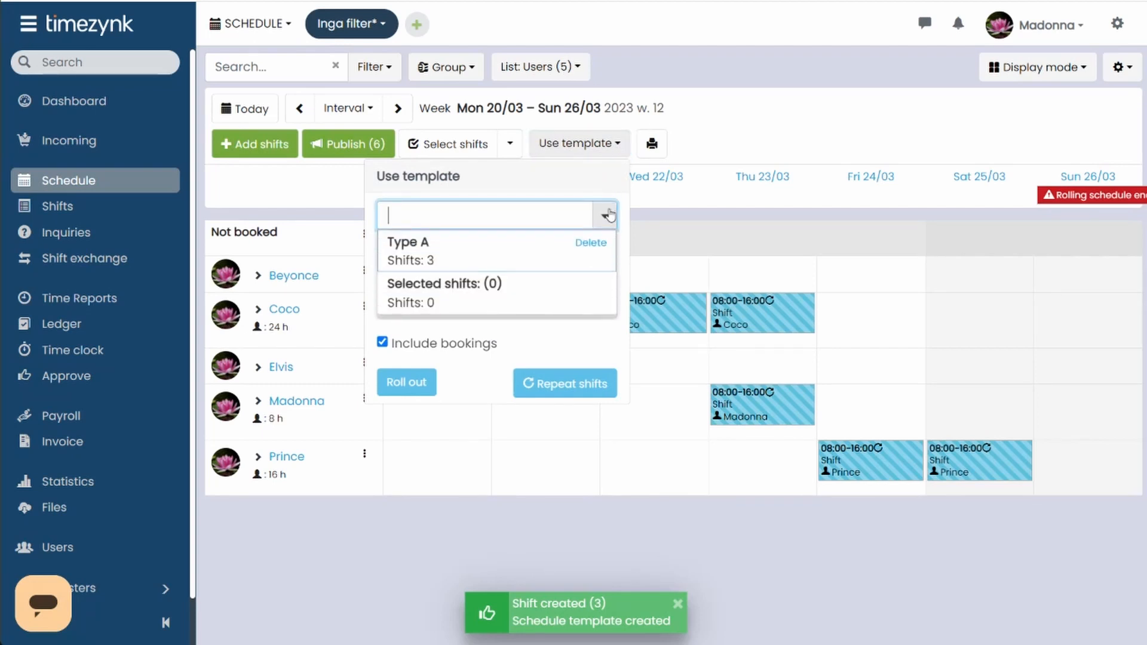
click(536, 262)
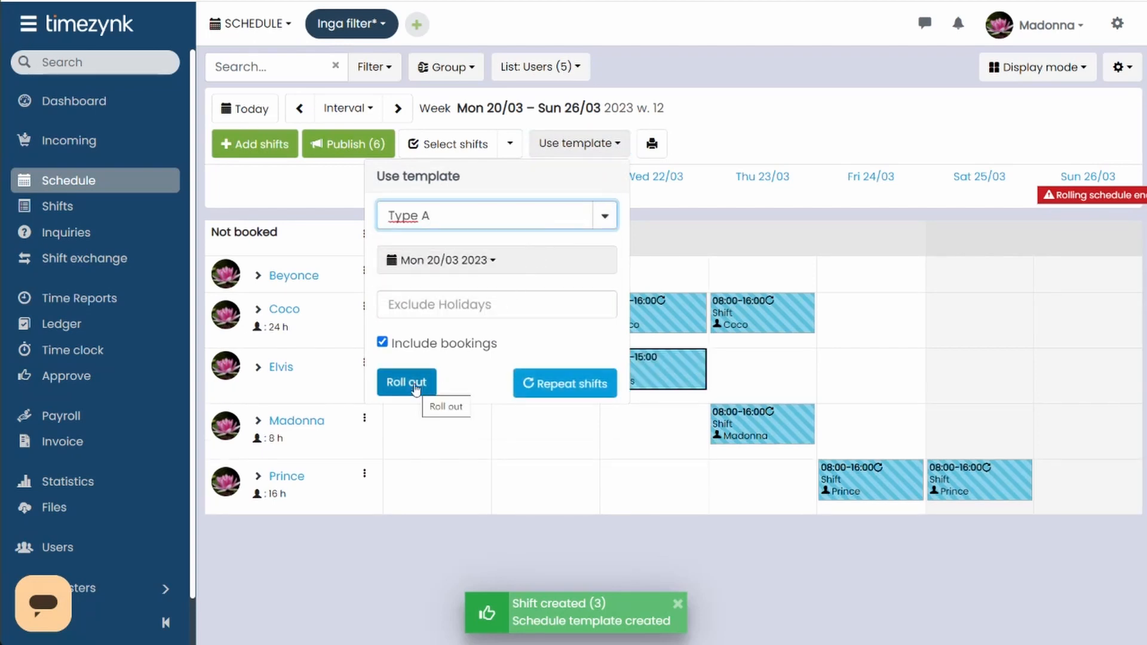
click(416, 385)
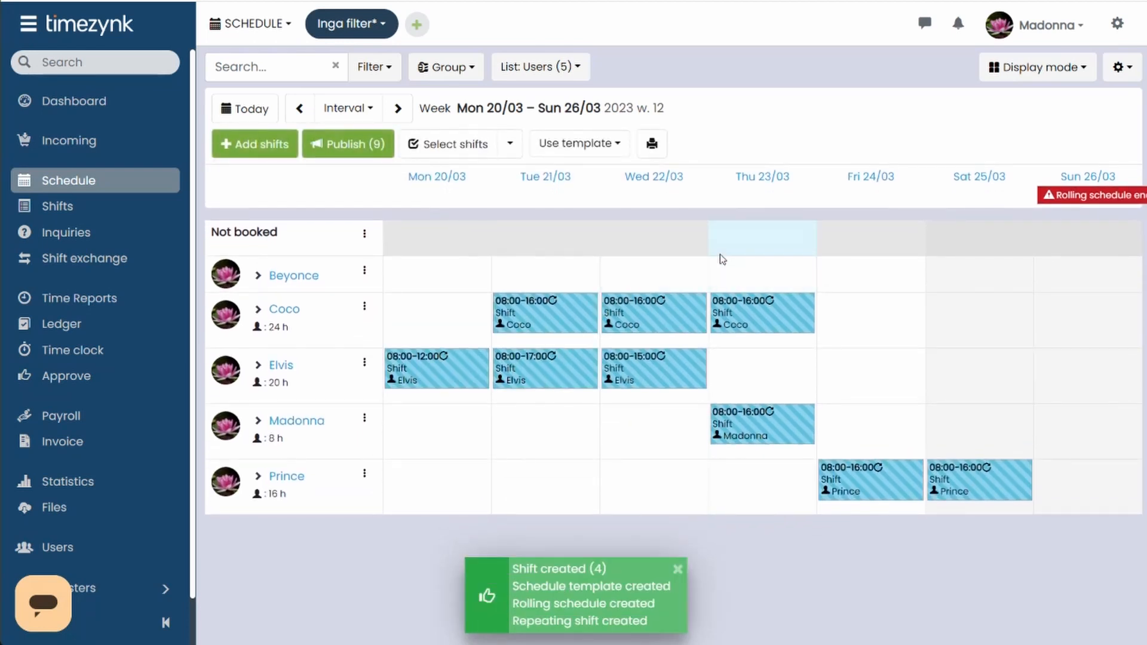